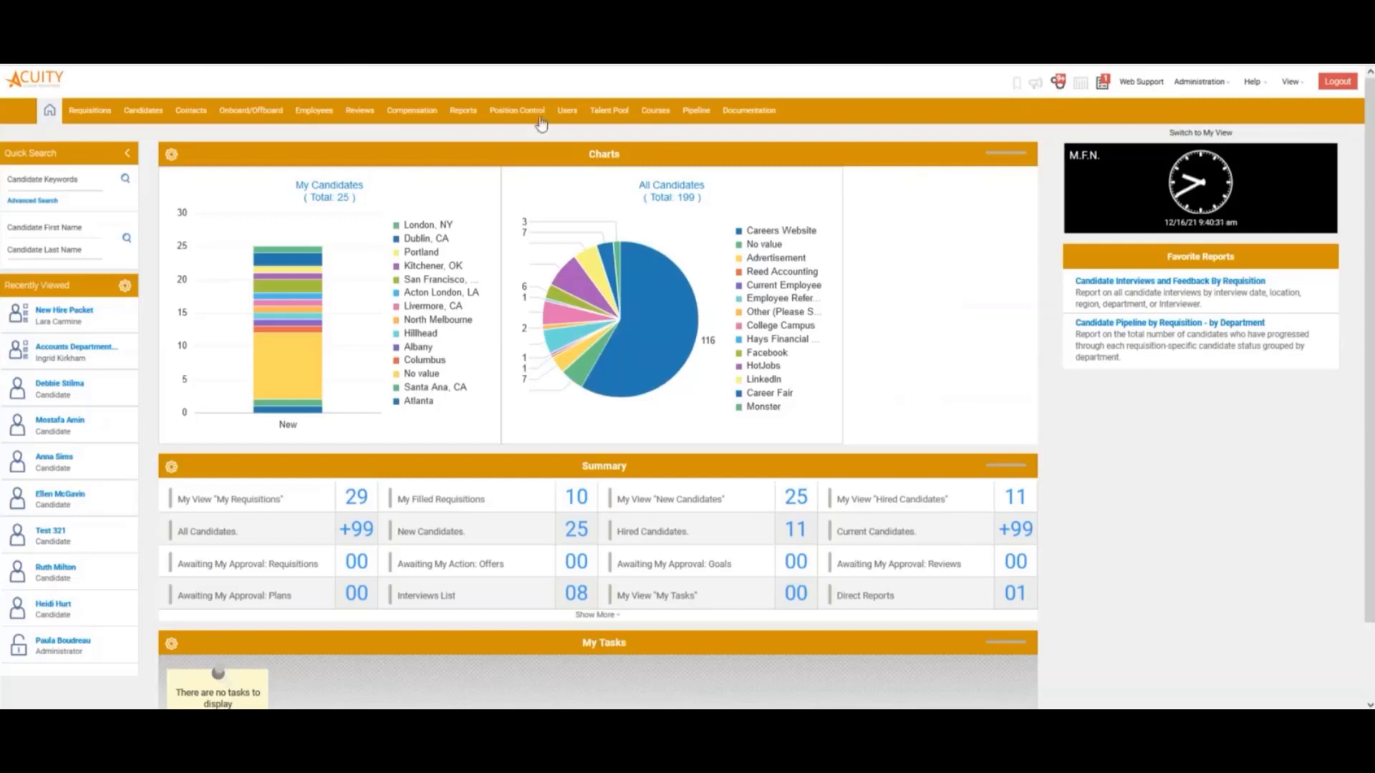
# - Open the report scheduler for the Candidates By Requisition report
pyautogui.moveTo(470, 116)
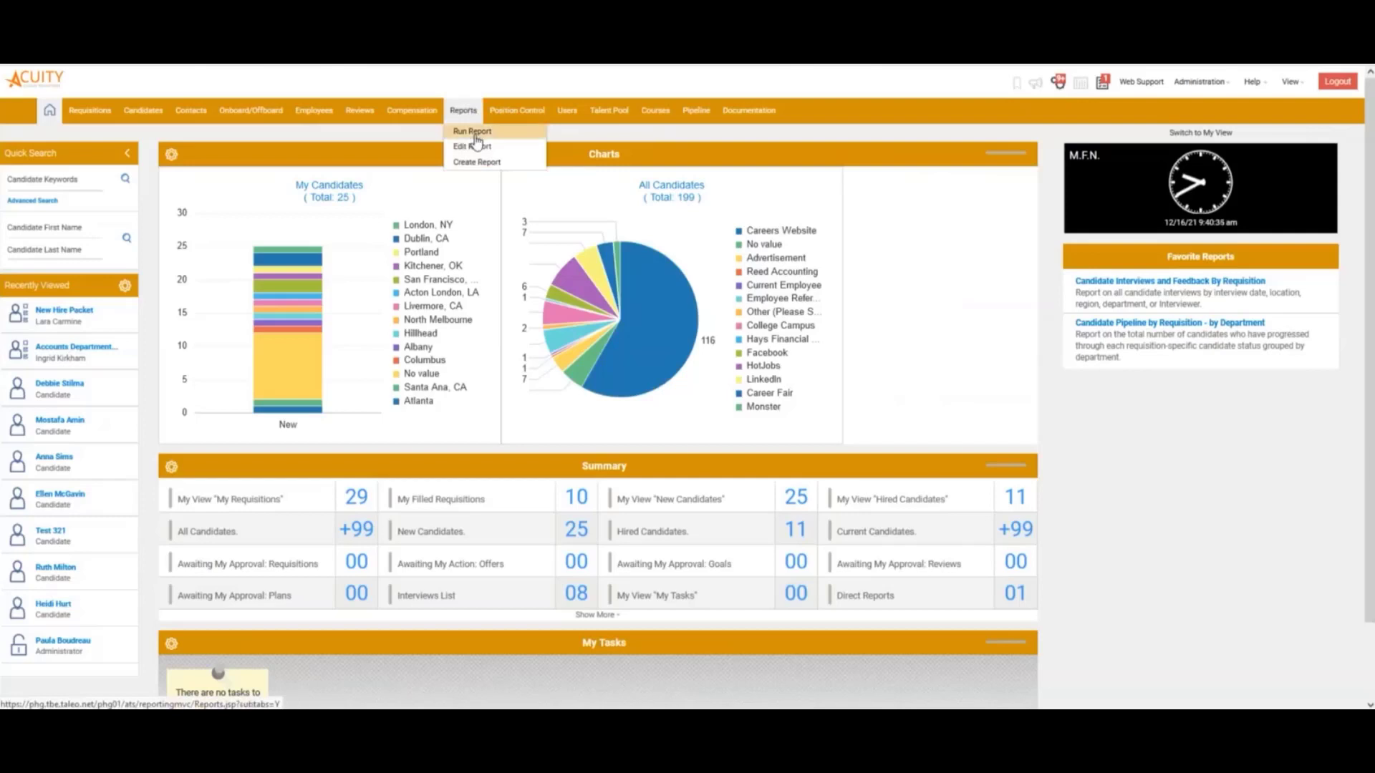
pyautogui.click(477, 139)
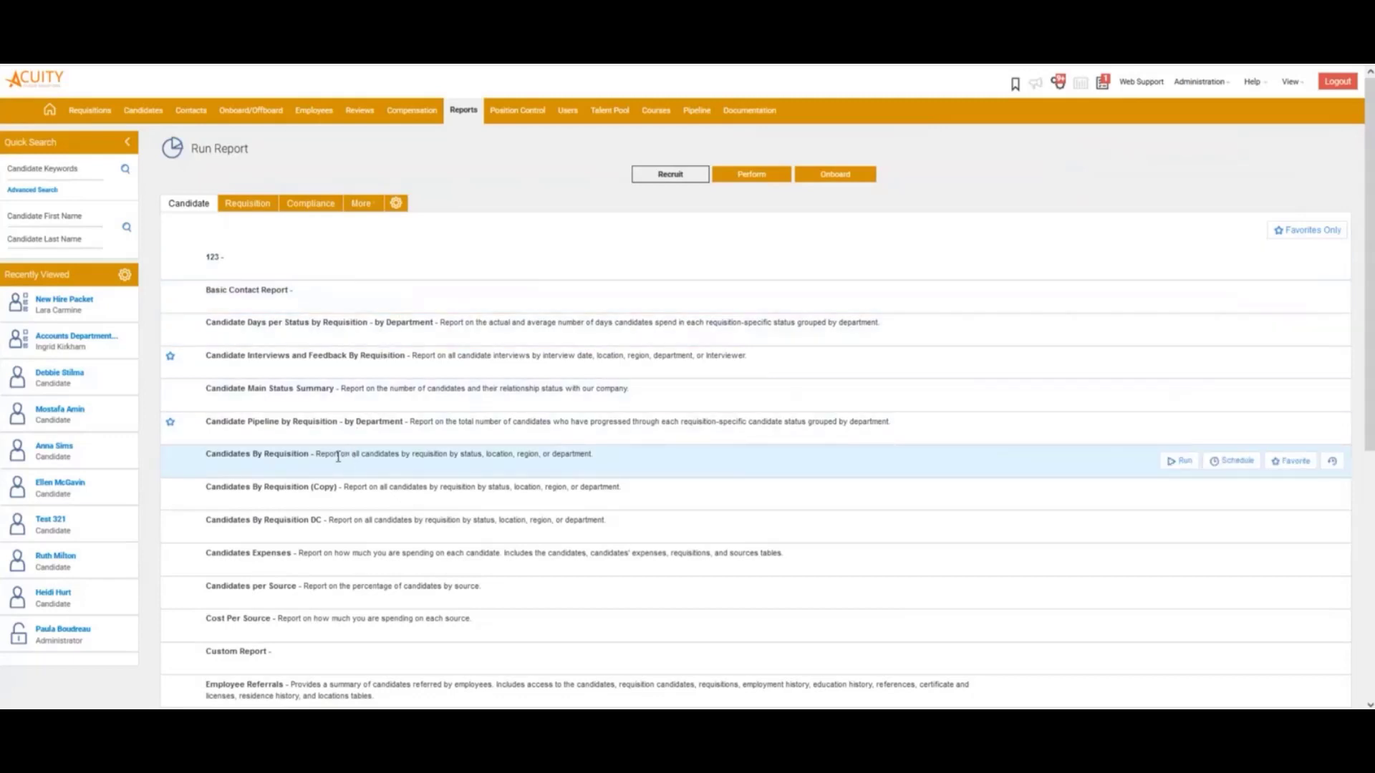
pyautogui.click(1238, 469)
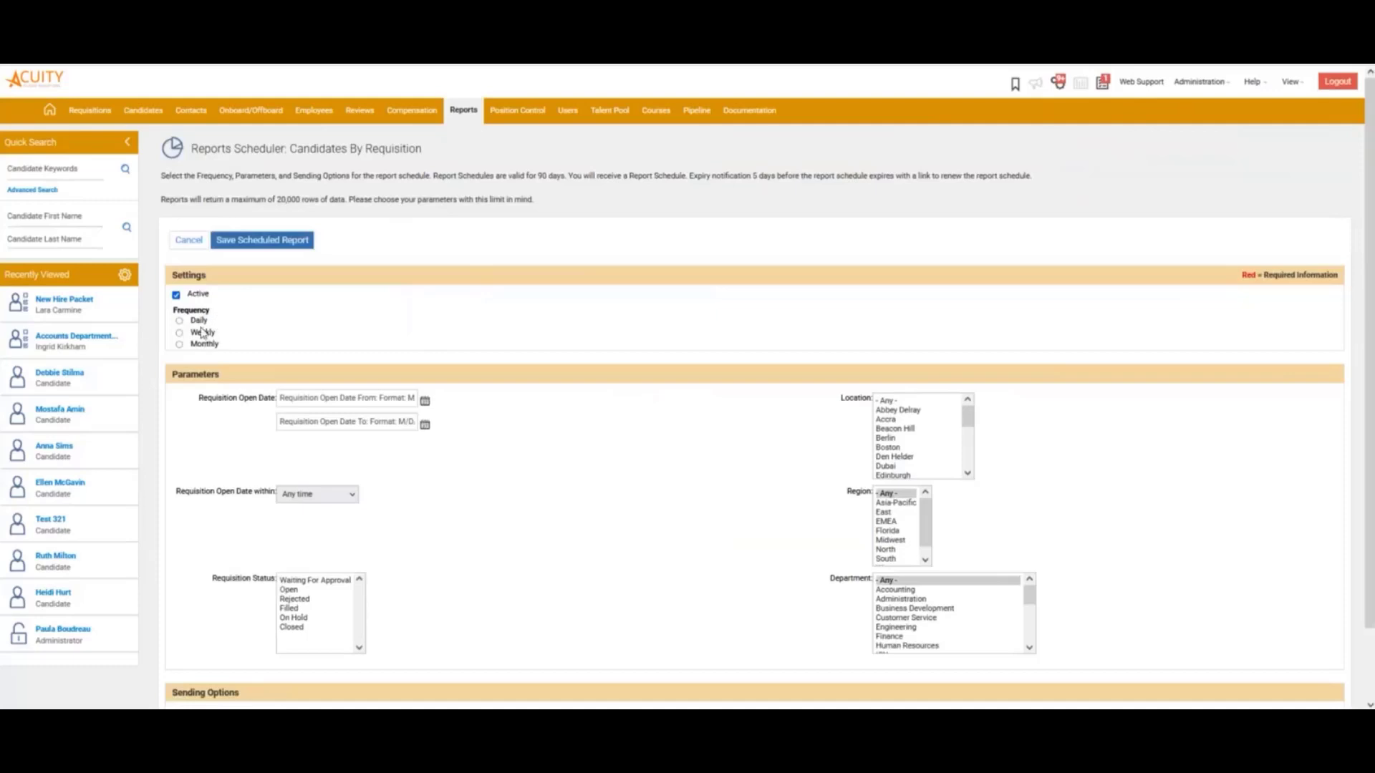
# - Try the Daily, Weekly and Monthly frequencies to examine the recurrence options each one offers
pyautogui.click(180, 322)
pyautogui.click(180, 333)
pyautogui.click(368, 336)
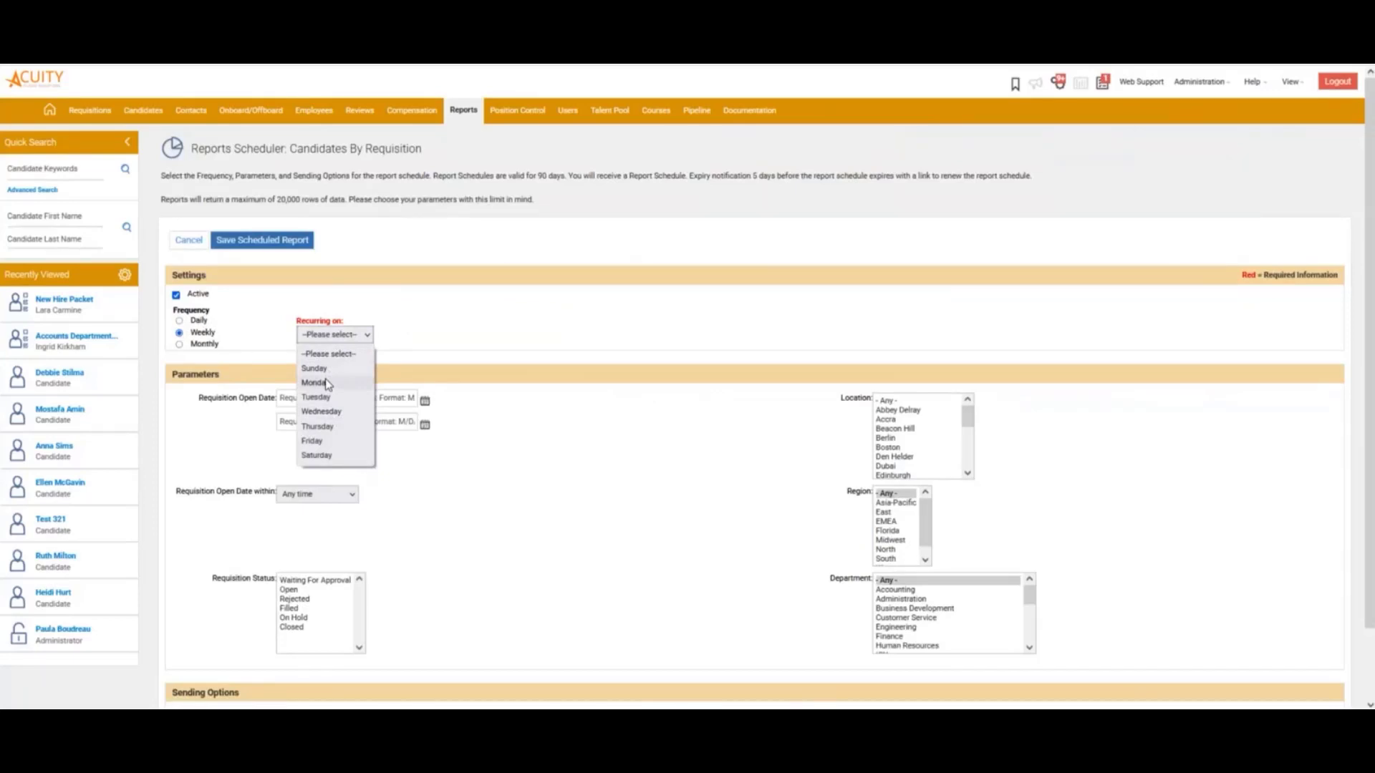
pyautogui.click(429, 319)
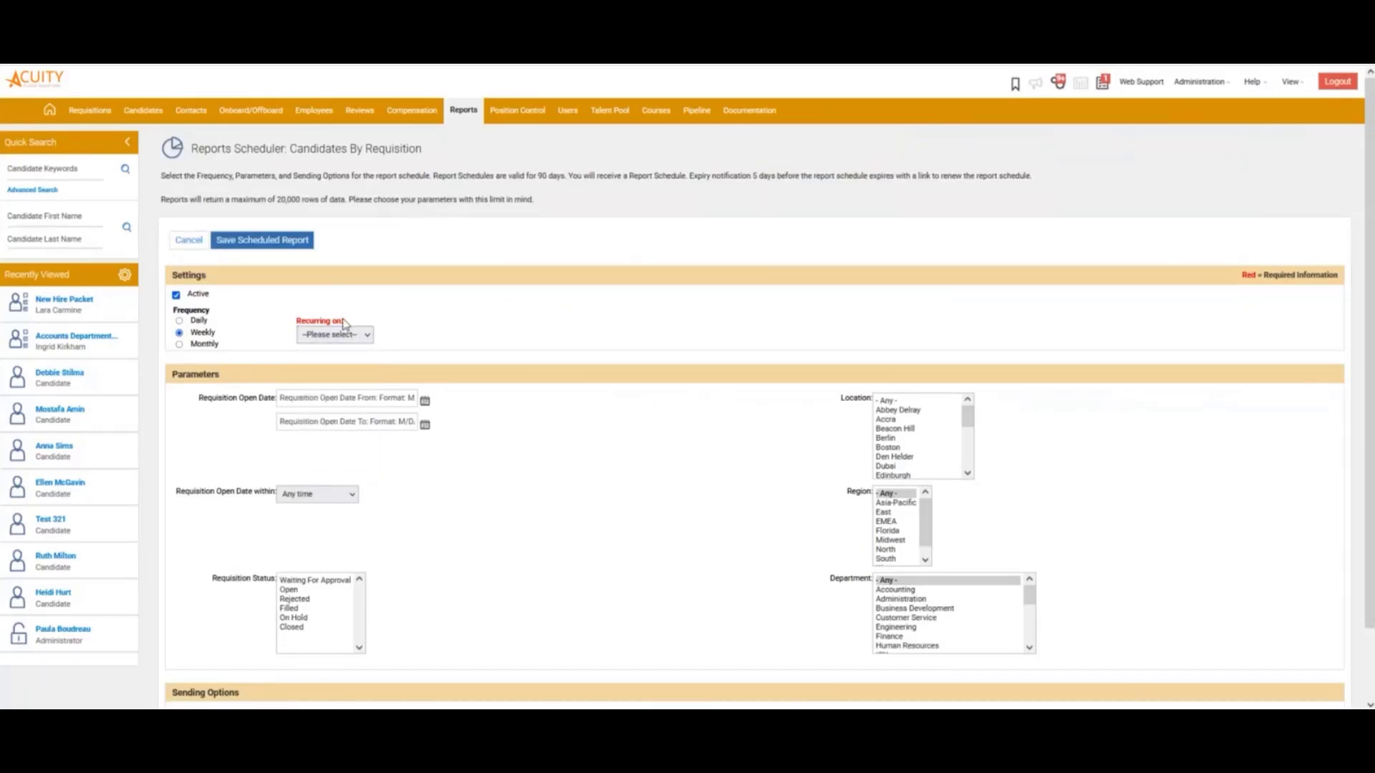
pyautogui.click(179, 345)
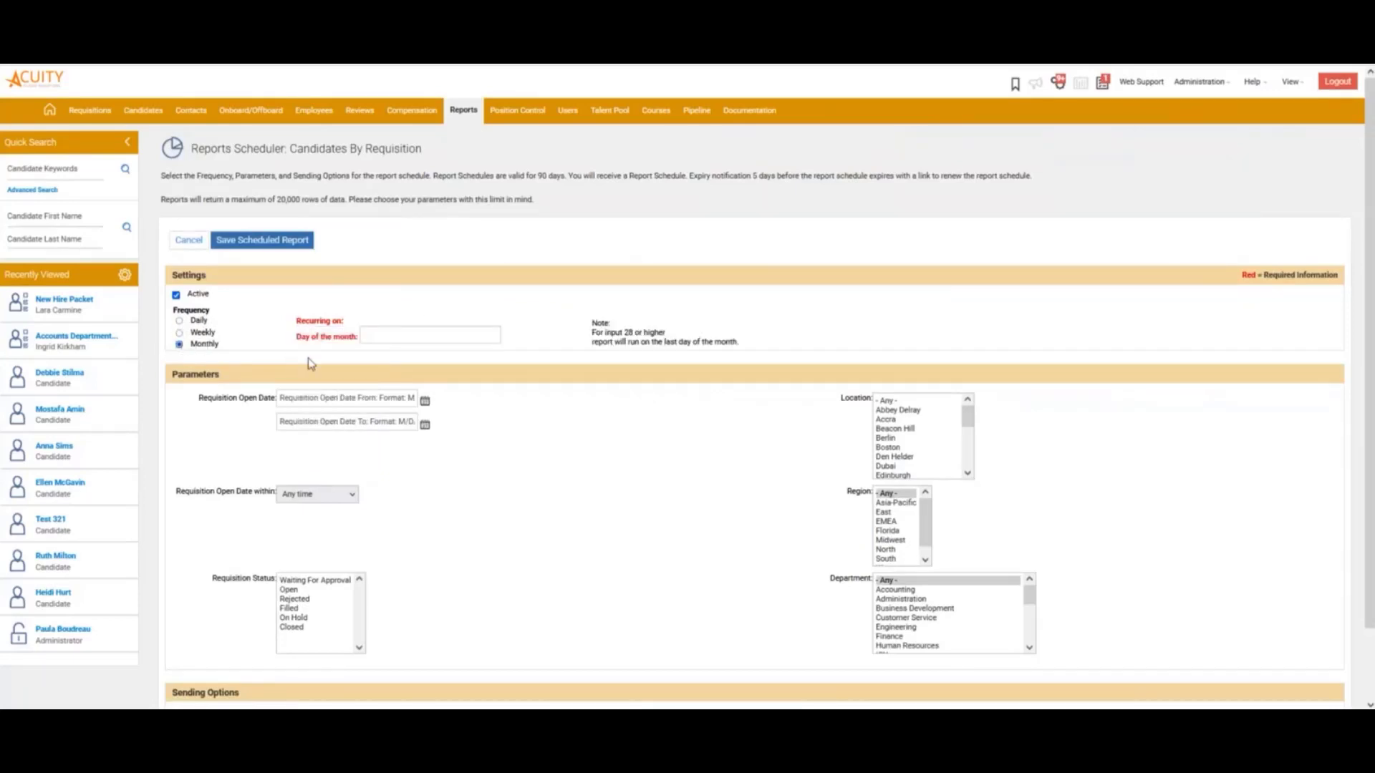
pyautogui.click(382, 334)
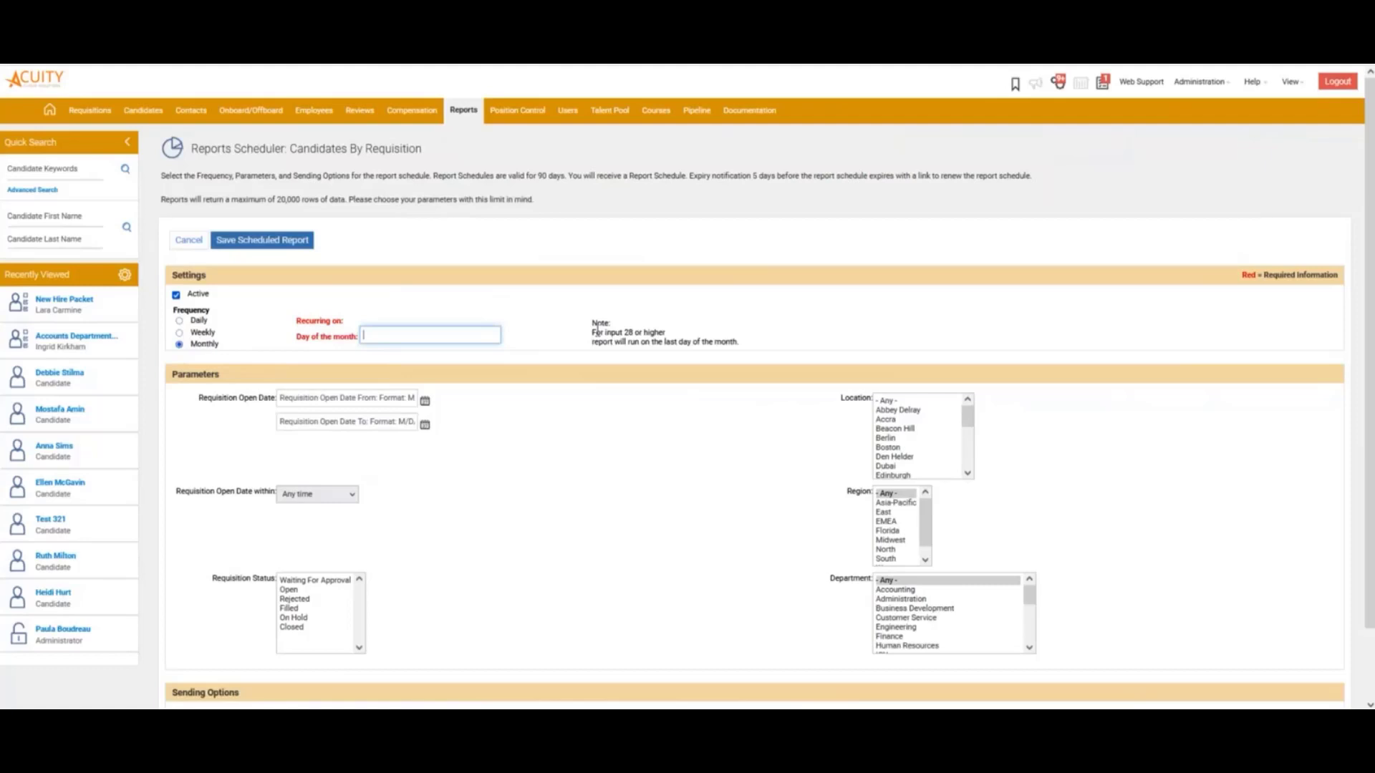
# - Set the schedule frequency to Daily, and select and then clear the Open requisition status
pyautogui.click(179, 321)
pyautogui.scroll(-2, 514, 388)
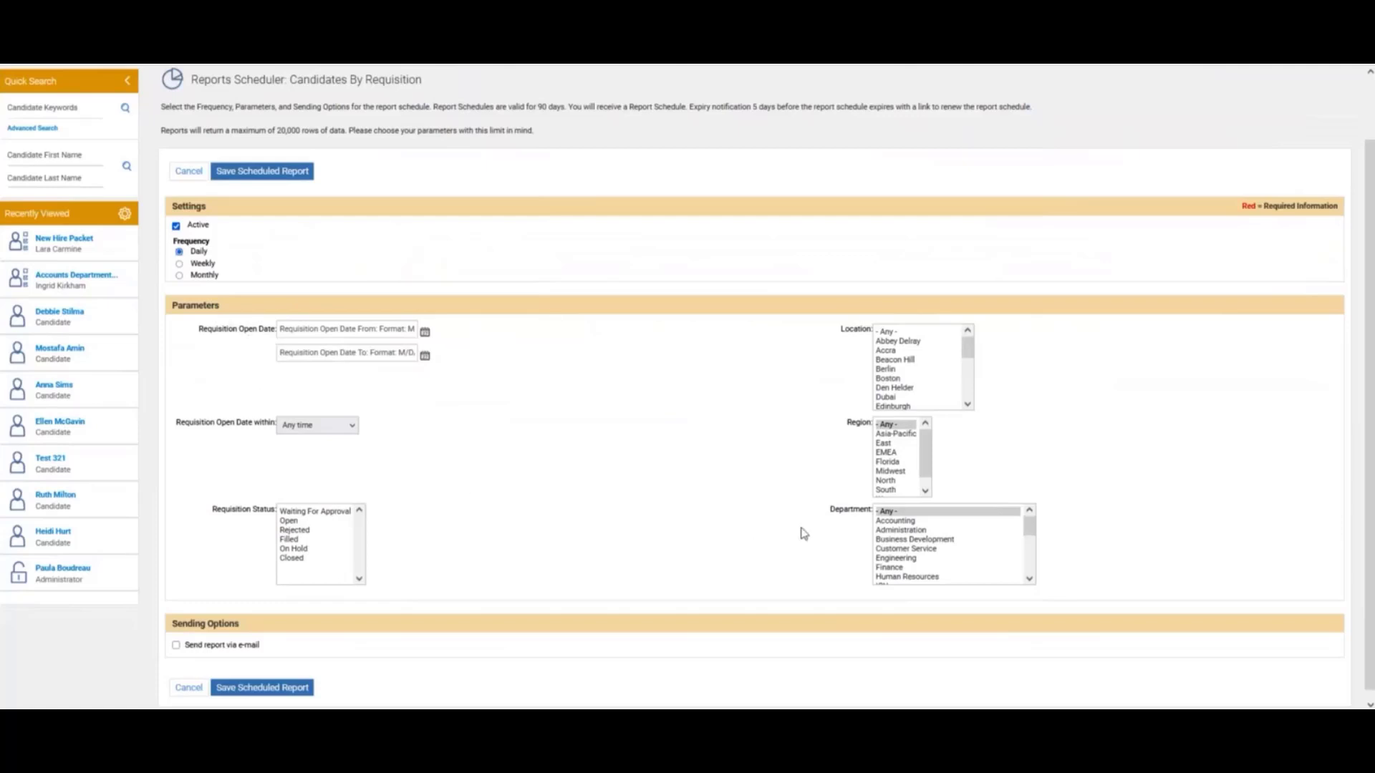
pyautogui.click(294, 521)
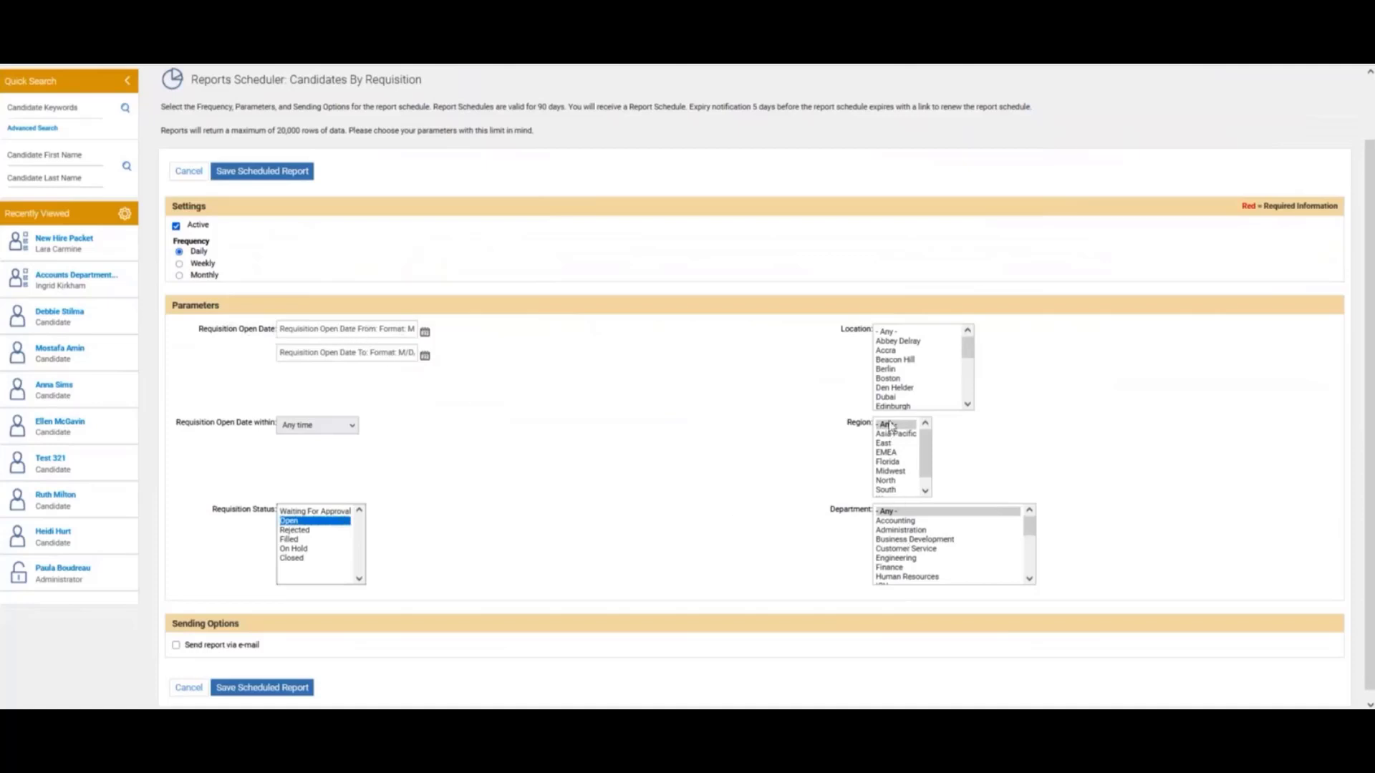
pyautogui.keyDown('ctrl'); pyautogui.click(340, 521); pyautogui.keyUp('ctrl')
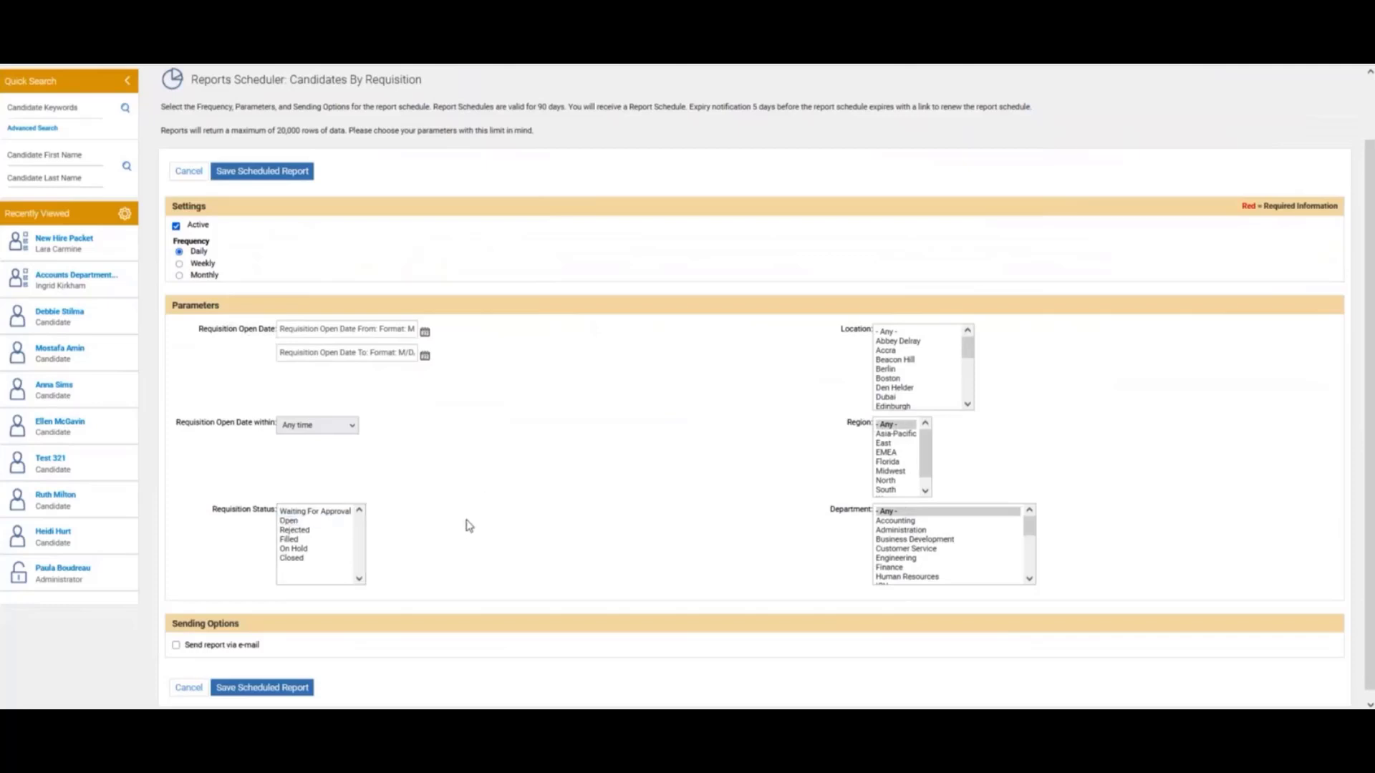
# - Enable sending the report via e-mail and check the available file formats, keeping PDF Document
pyautogui.click(176, 646)
pyautogui.scroll(-2, 399, 585)
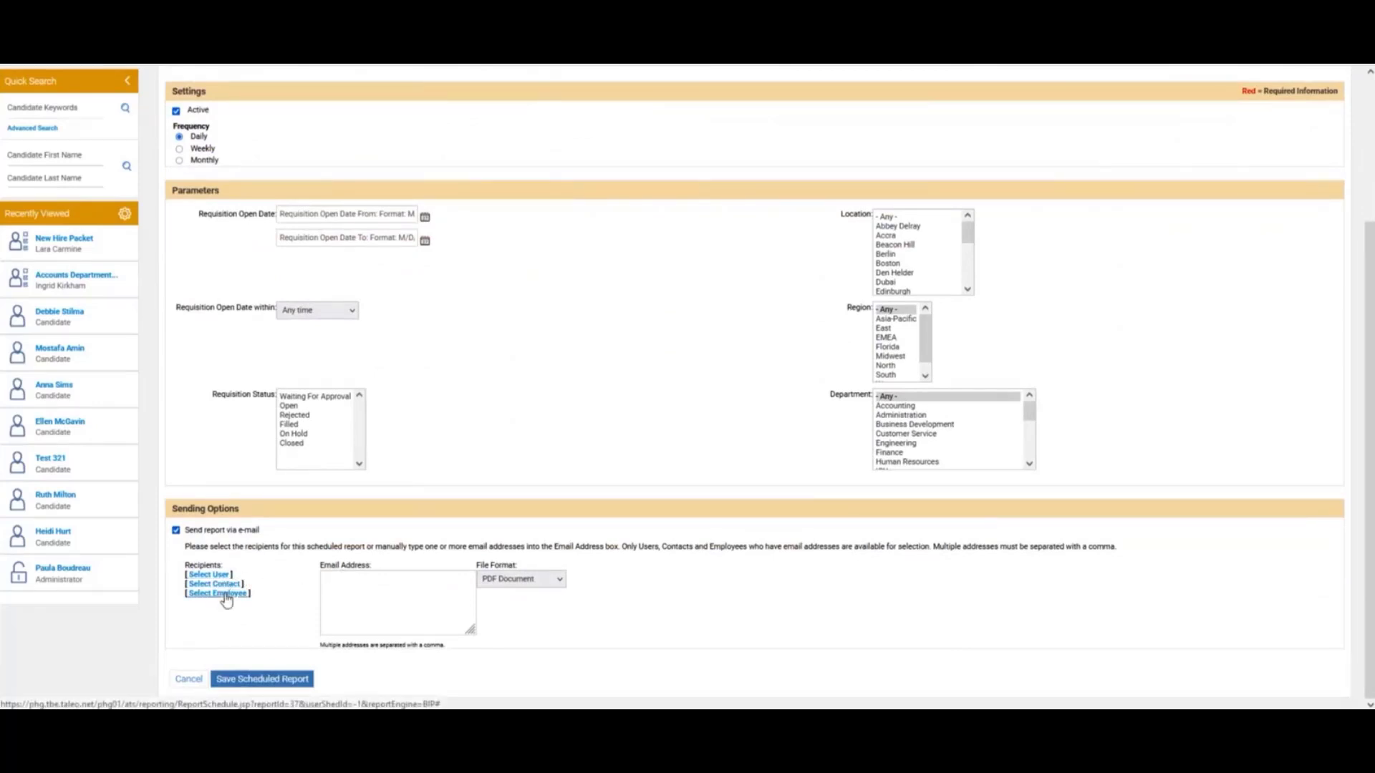
pyautogui.click(413, 587)
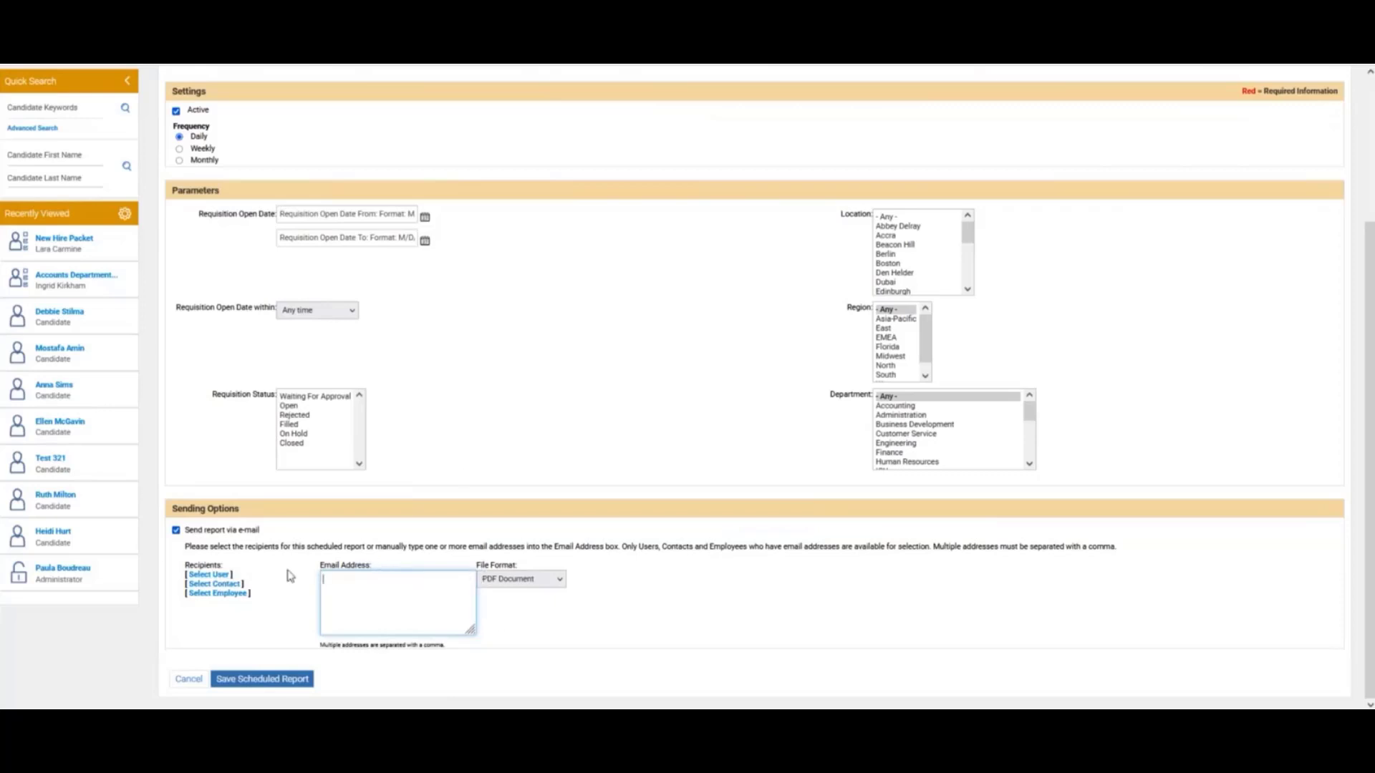
pyautogui.click(554, 582)
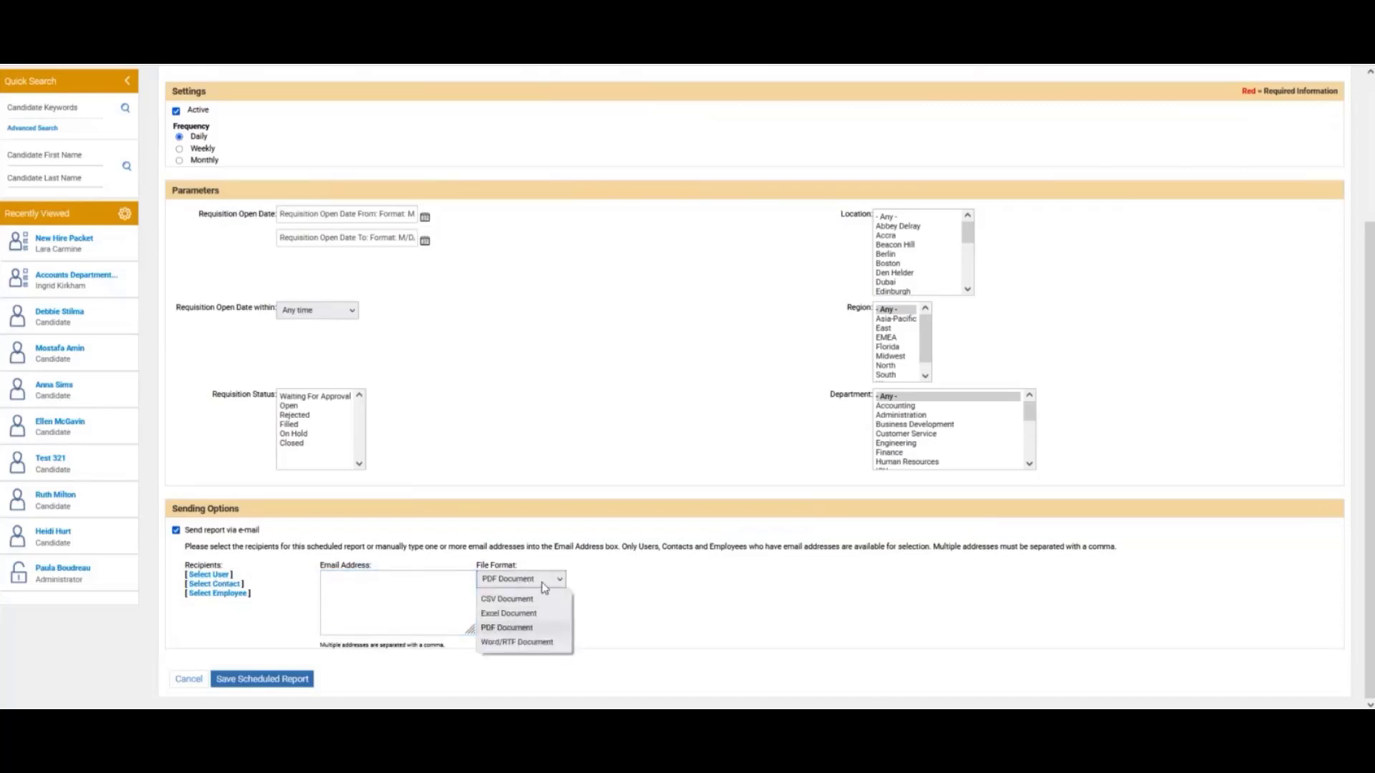
pyautogui.click(635, 604)
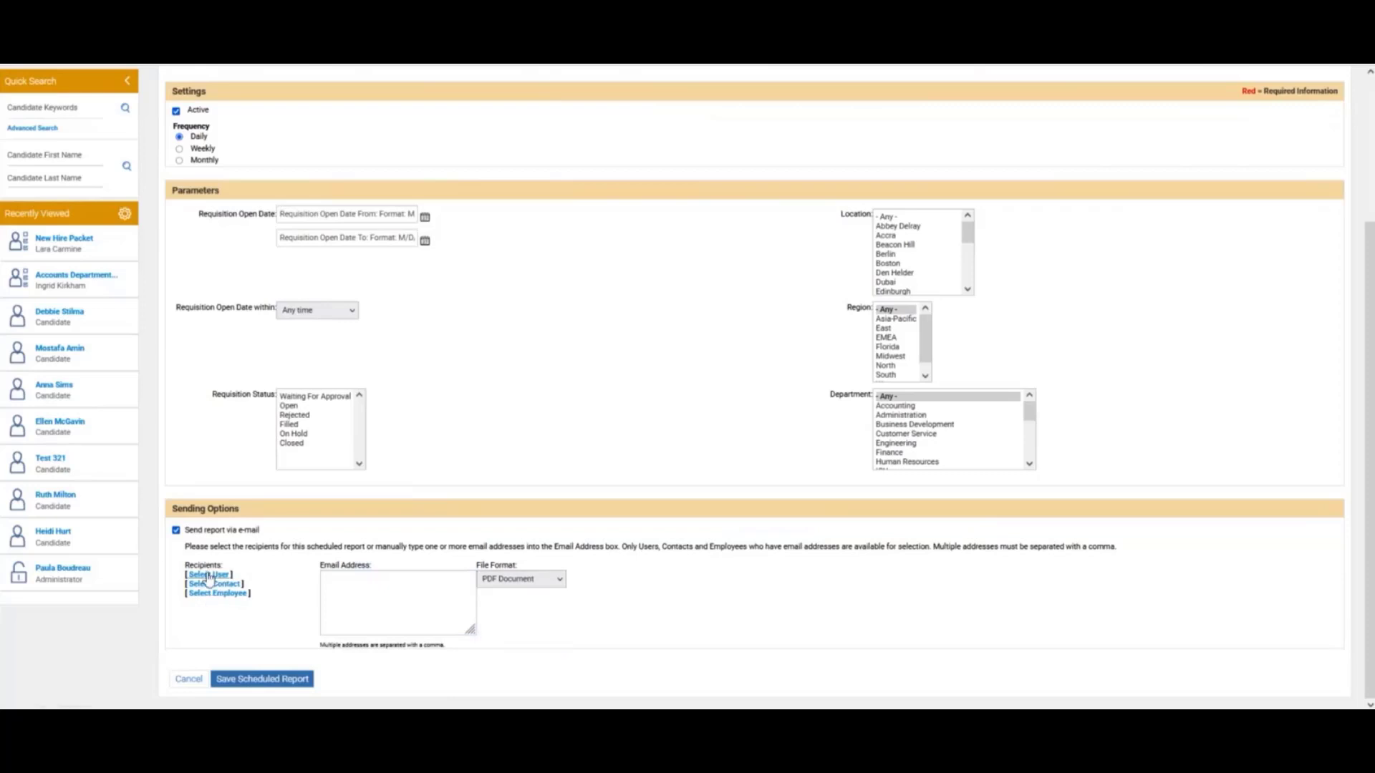
# - Search the users by surname, add the matching user as a recipient, and save the scheduled report
pyautogui.click(209, 574)
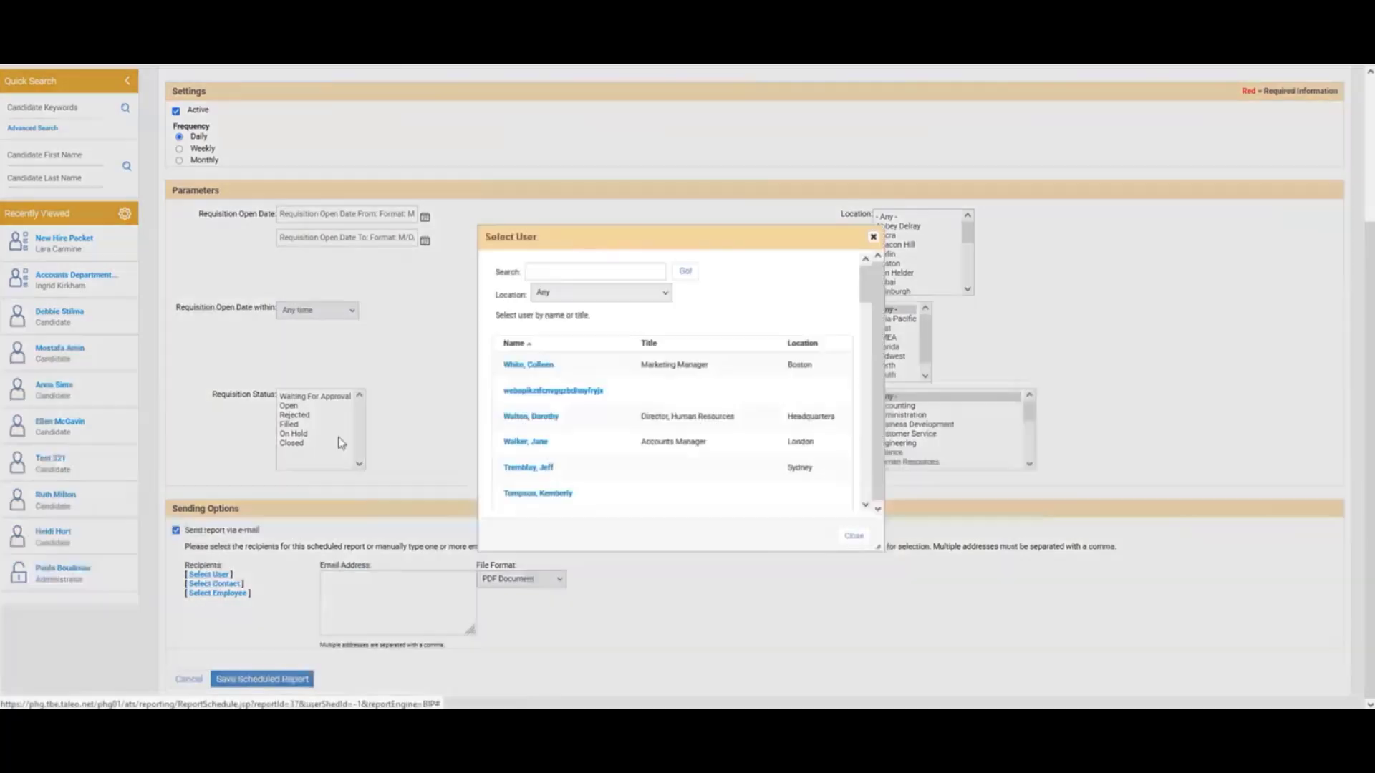
pyautogui.click(565, 273)
pyautogui.write('Comeau')
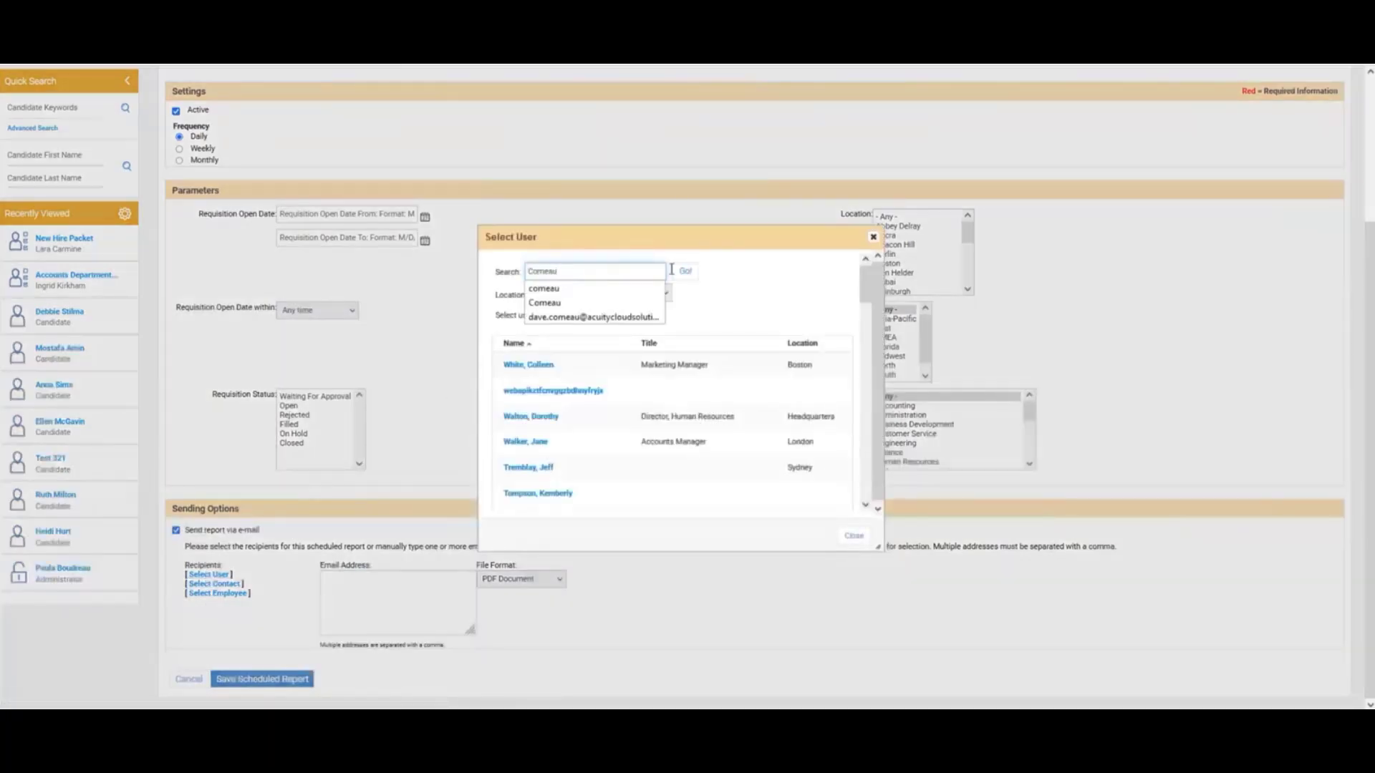
pyautogui.click(685, 274)
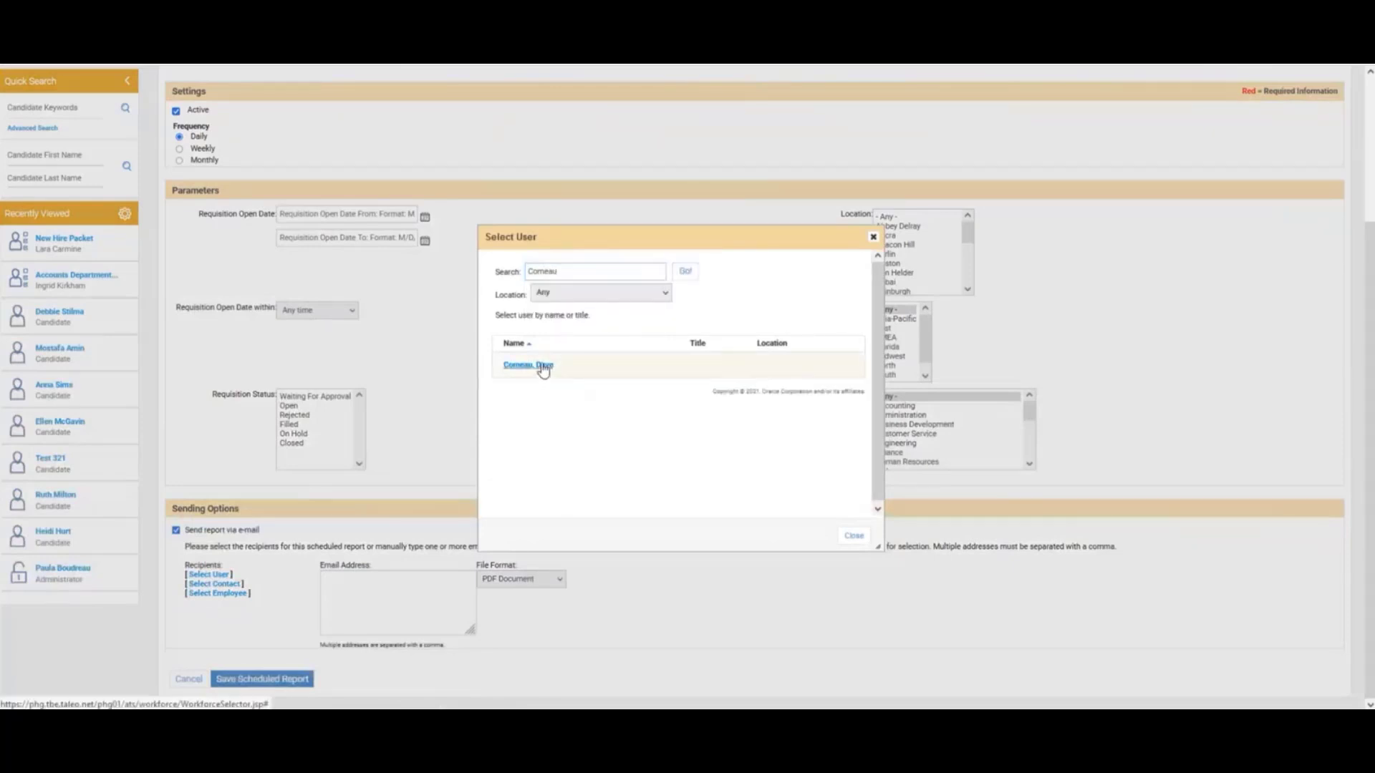
pyautogui.click(530, 365)
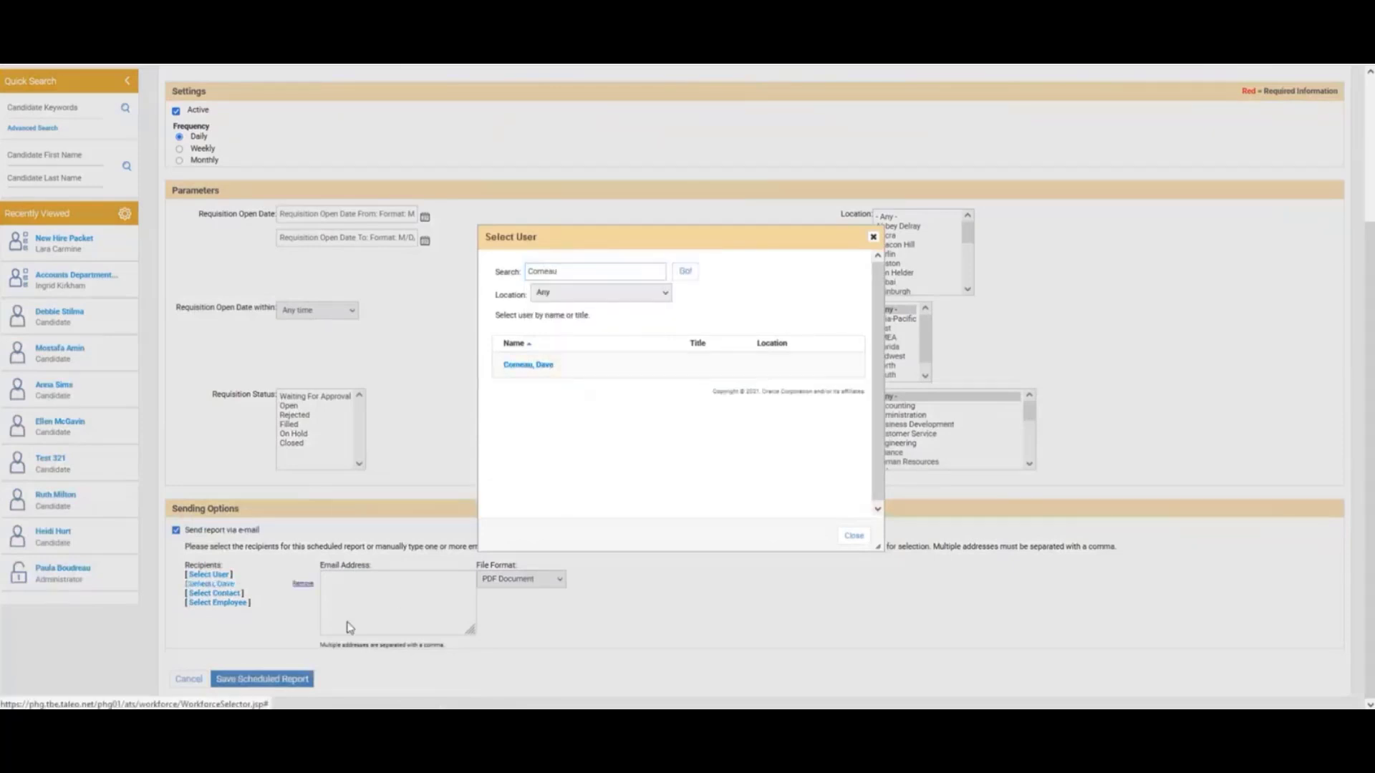
pyautogui.click(852, 537)
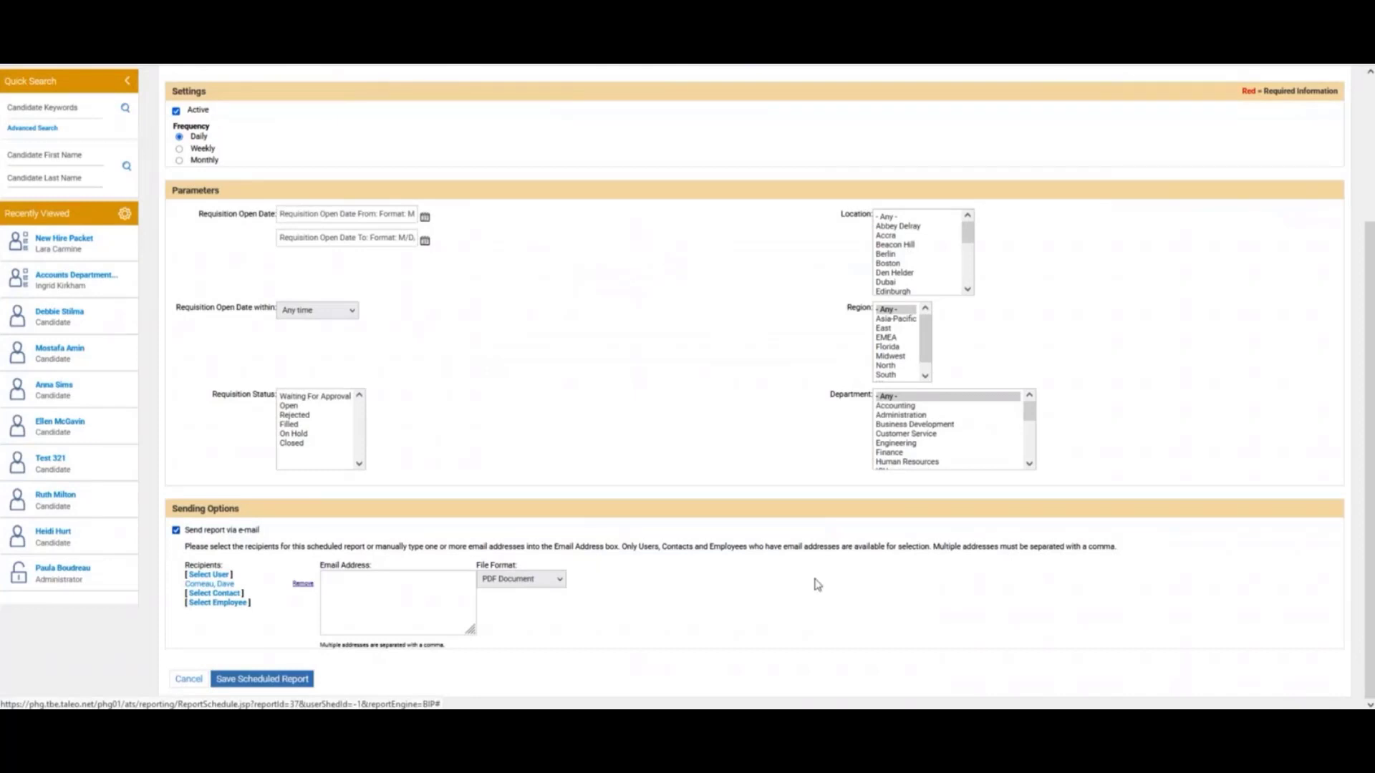
pyautogui.click(291, 684)
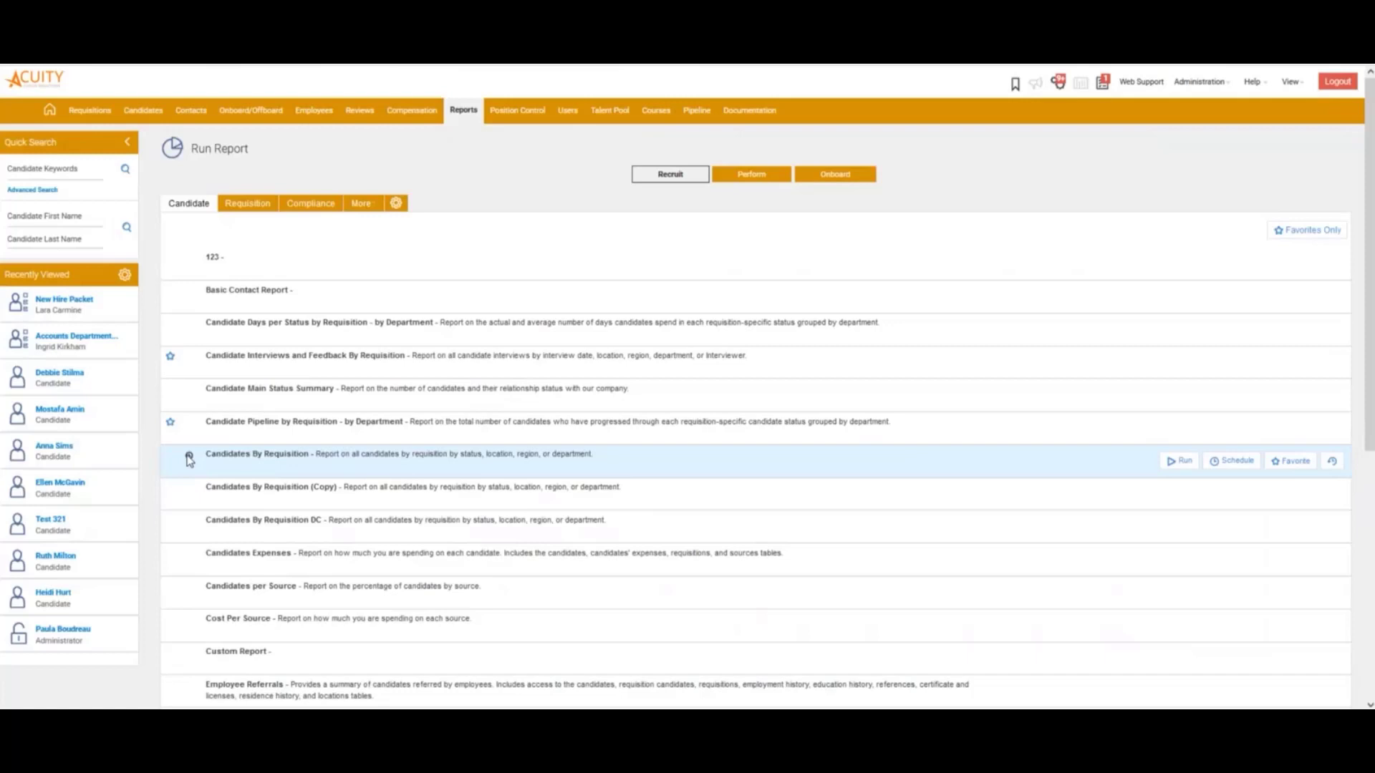
# - View the report history of Candidates By Requisition and close it
pyautogui.click(1333, 464)
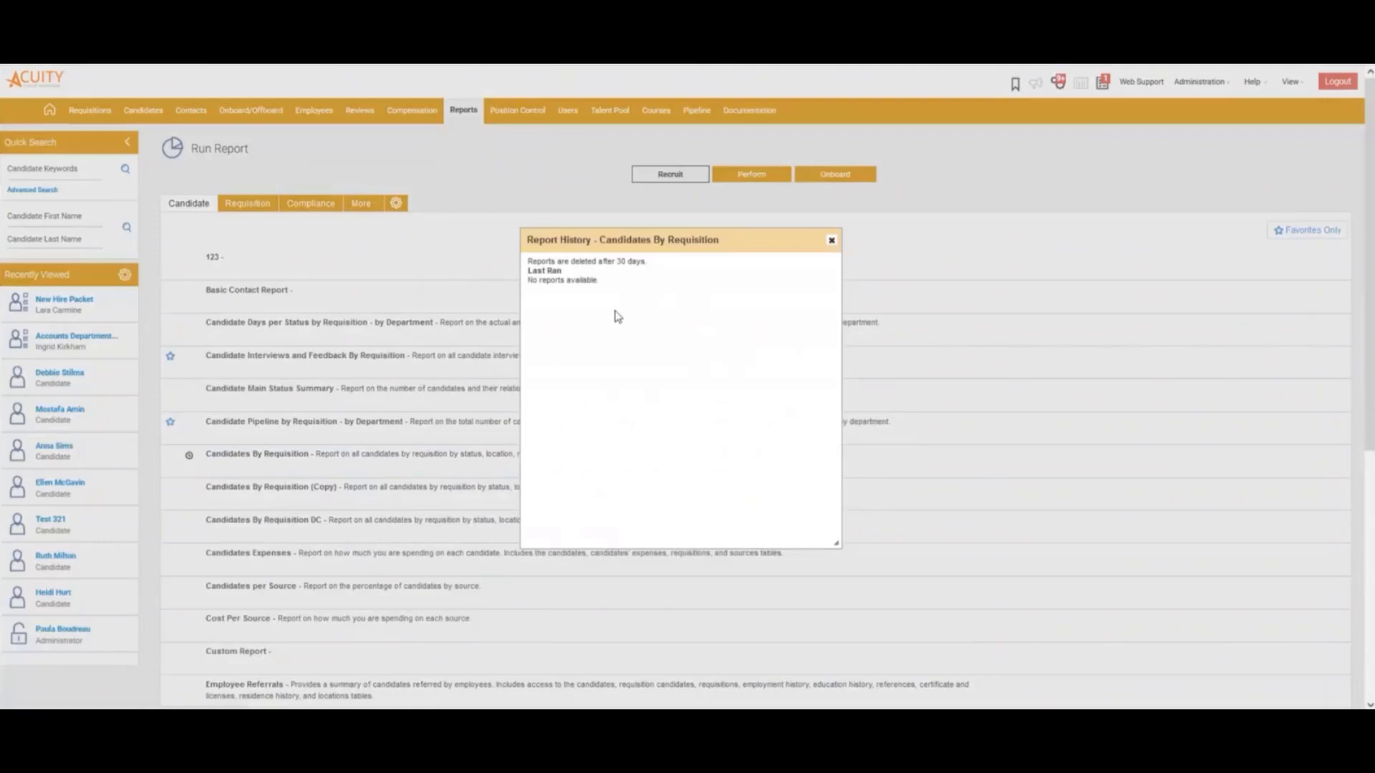
pyautogui.click(831, 243)
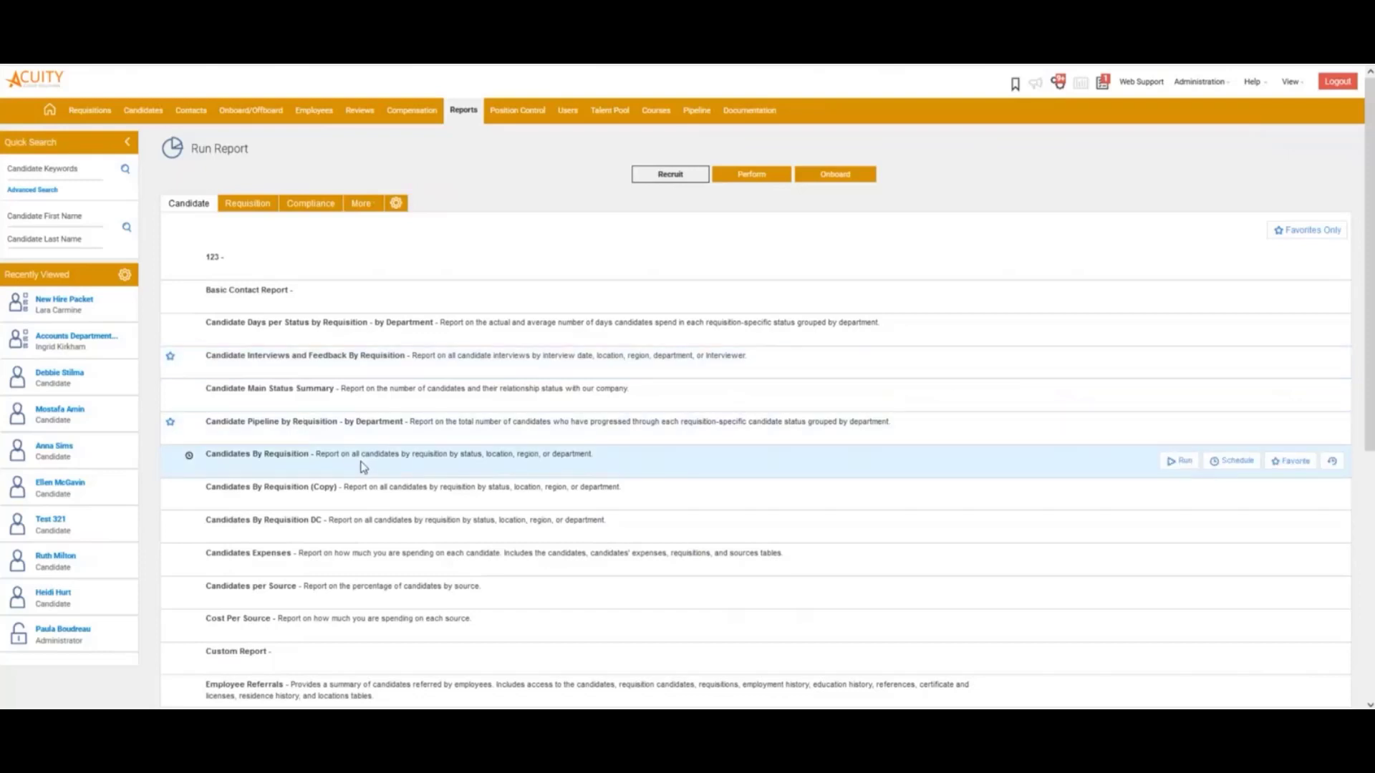
# - Reopen the saved Candidates By Requisition schedule and review its frequency, parameters and sending options
pyautogui.click(1207, 469)
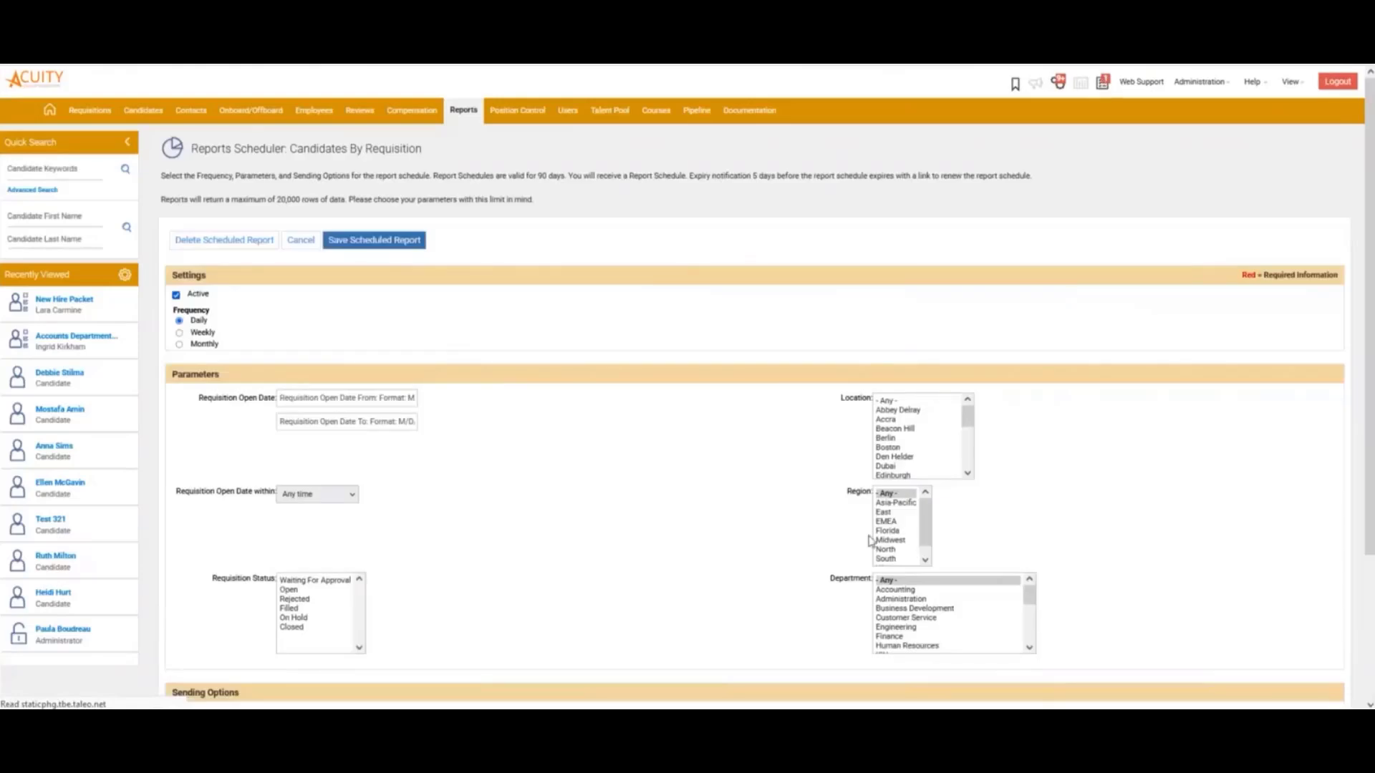
pyautogui.scroll(-3, 786, 506)
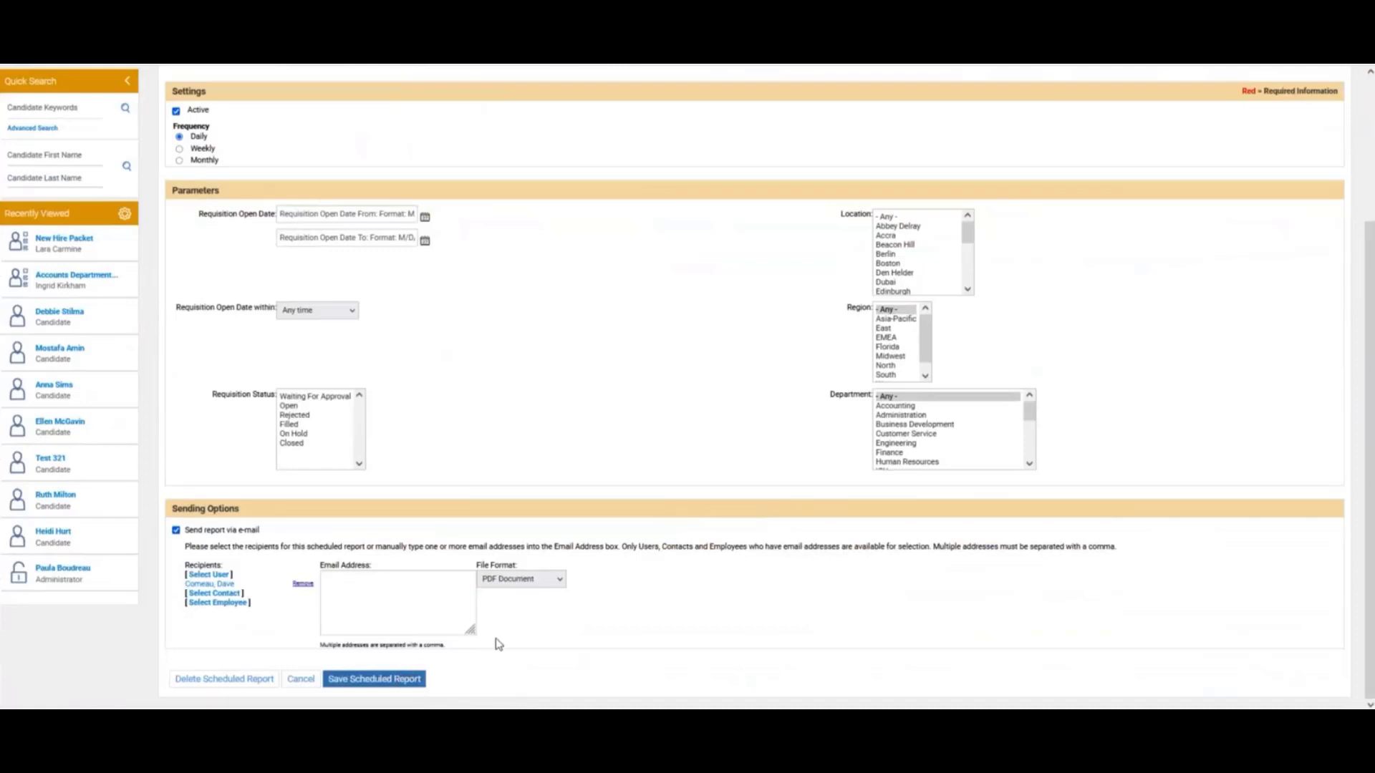
pyautogui.scroll(3, 499, 644)
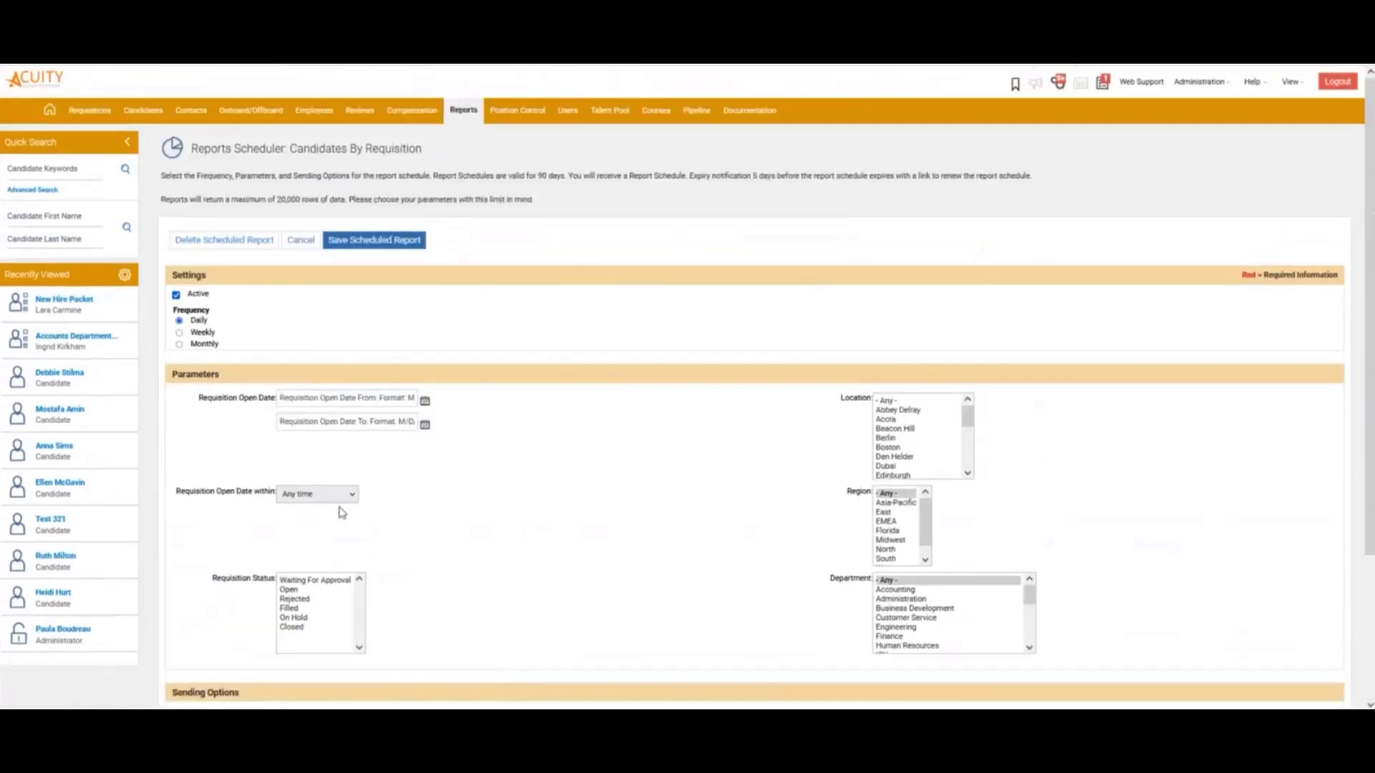
# - Start deleting the scheduled report, and back out of the deletion
pyautogui.click(226, 251)
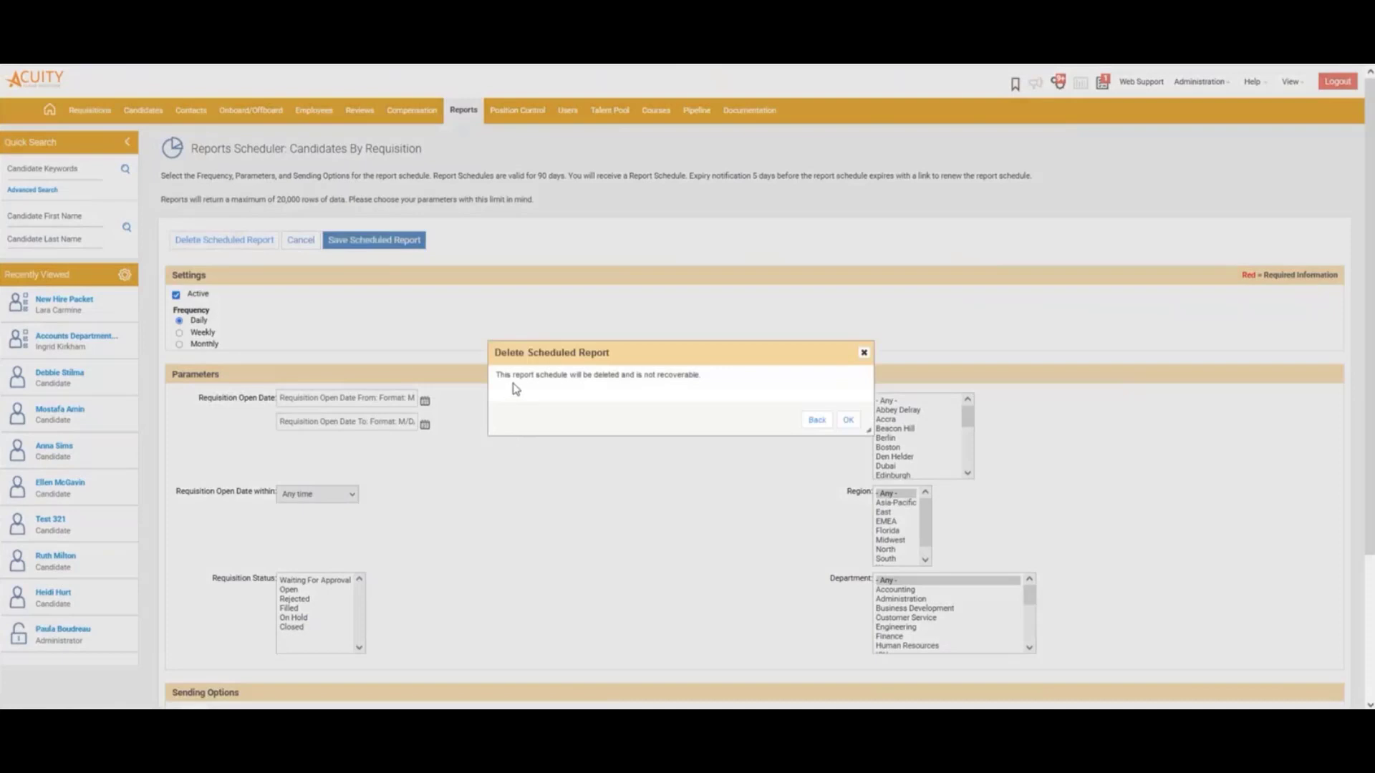
pyautogui.click(816, 422)
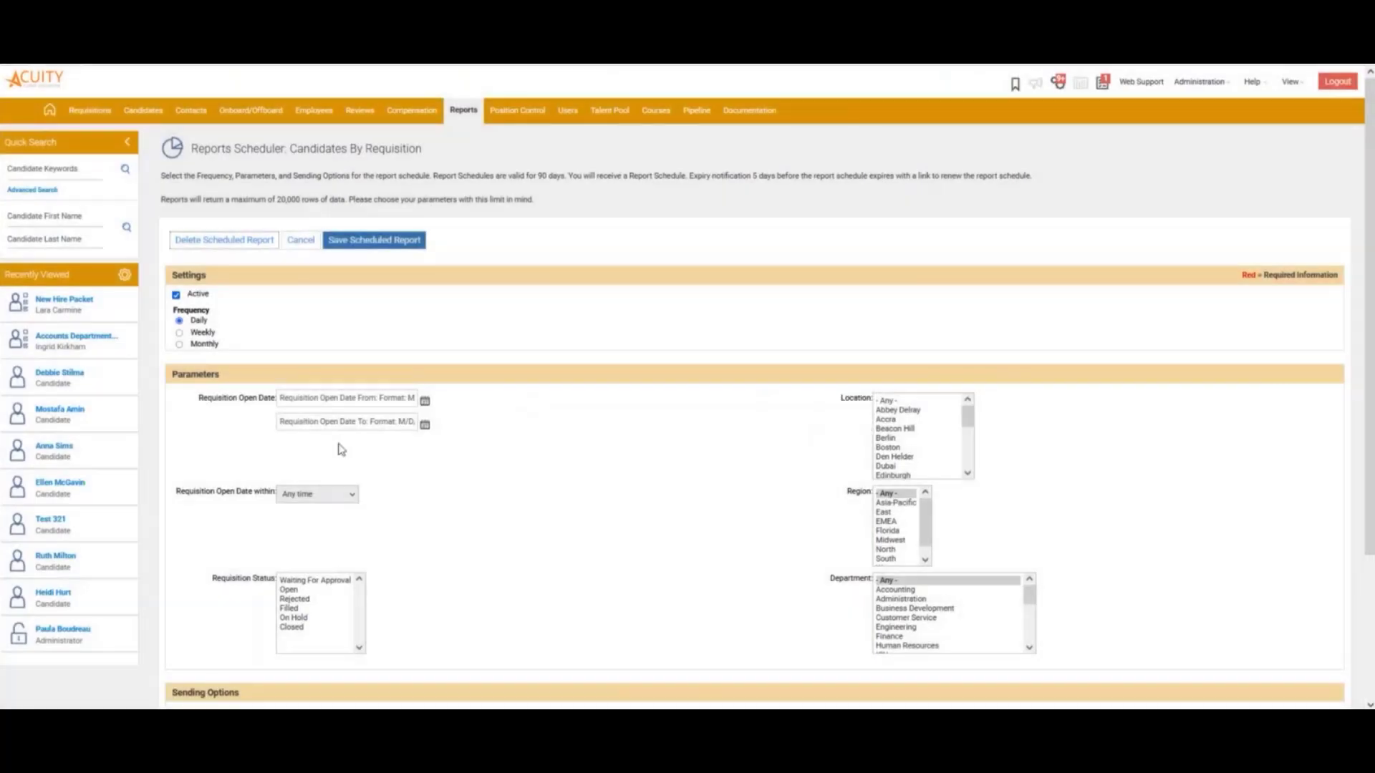
# - View the full list of report notifications and close it
pyautogui.click(1082, 86)
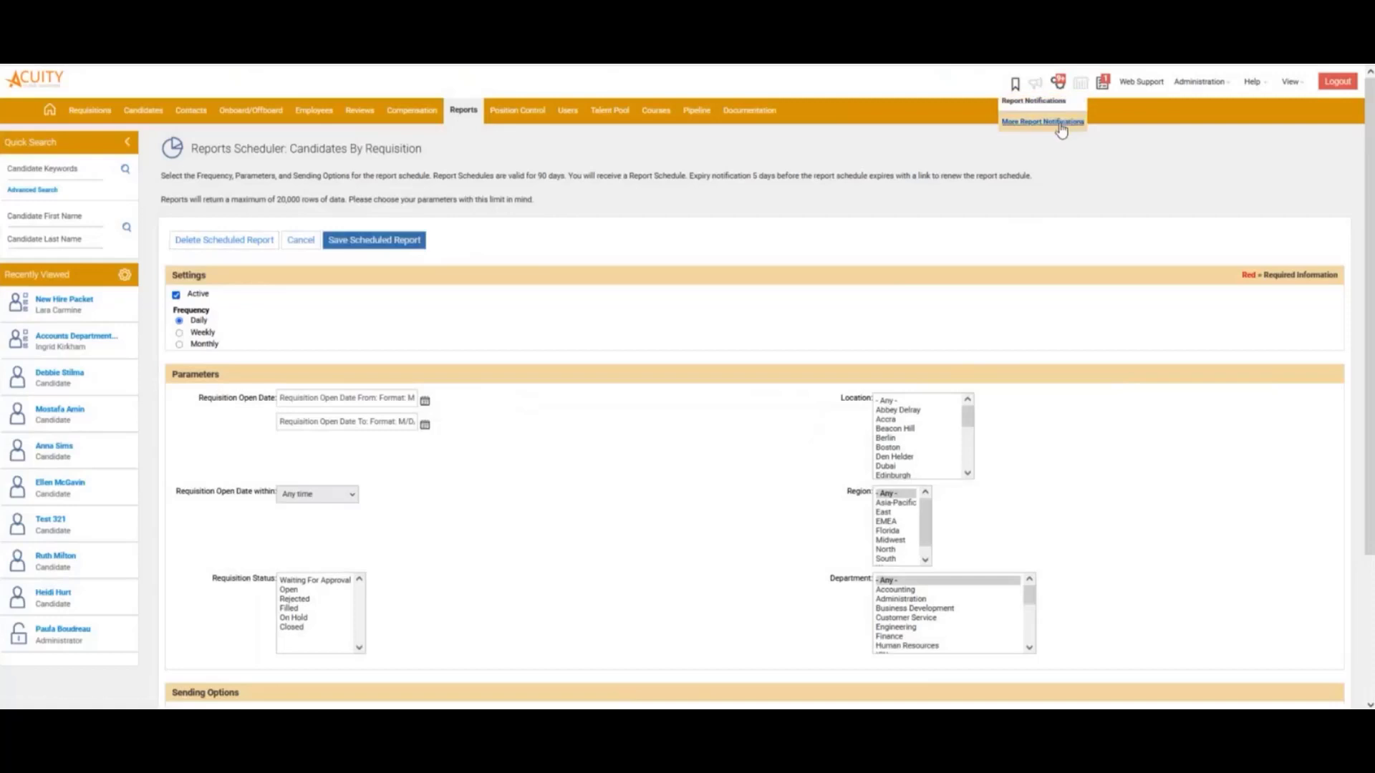
pyautogui.click(1062, 123)
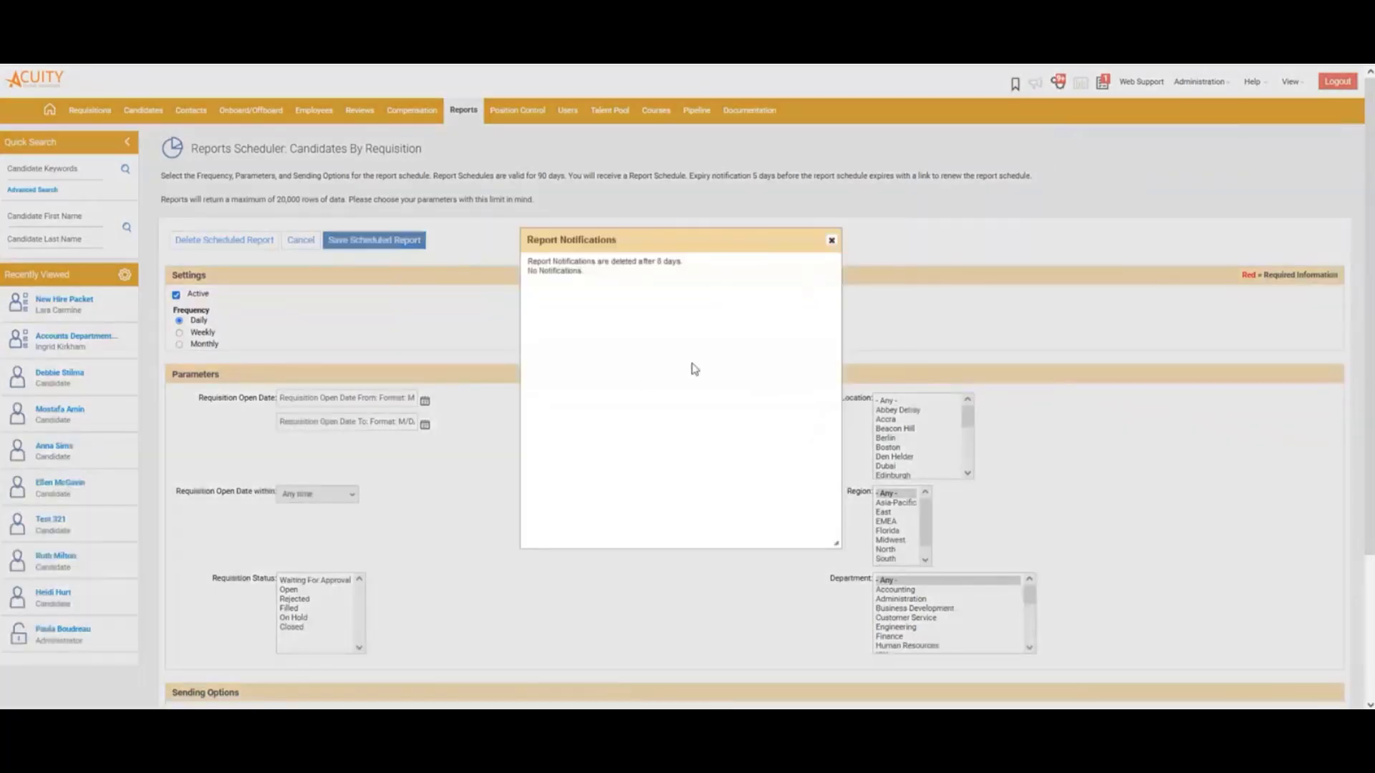
pyautogui.click(831, 241)
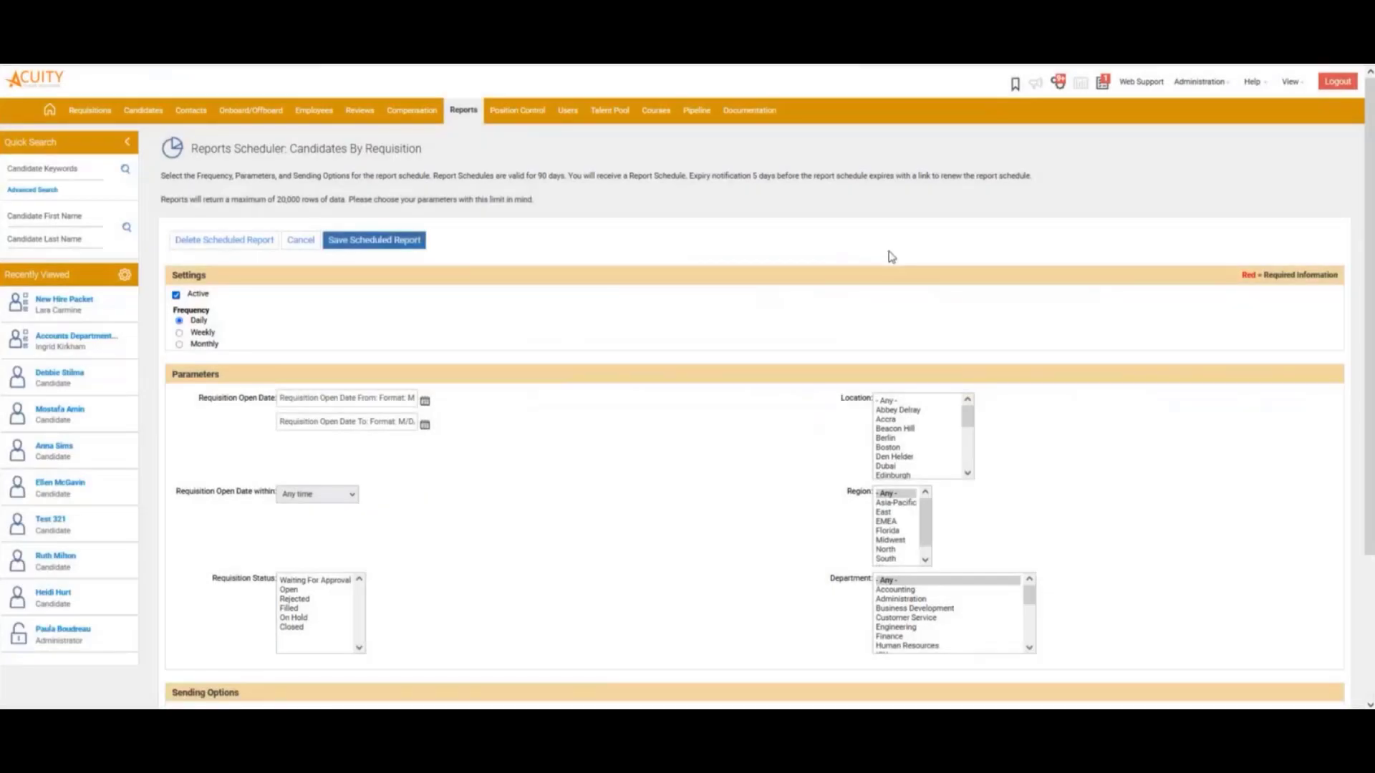